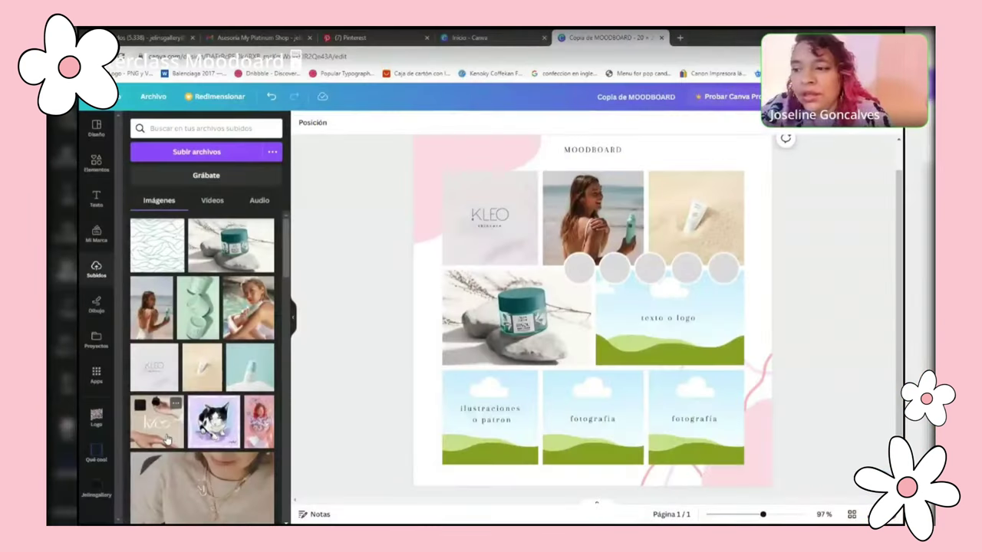
# Place the uploaded beige kleo image with hands in the wide middle-row frame and delete the "texto o logo" label
pyautogui.click(167, 439)
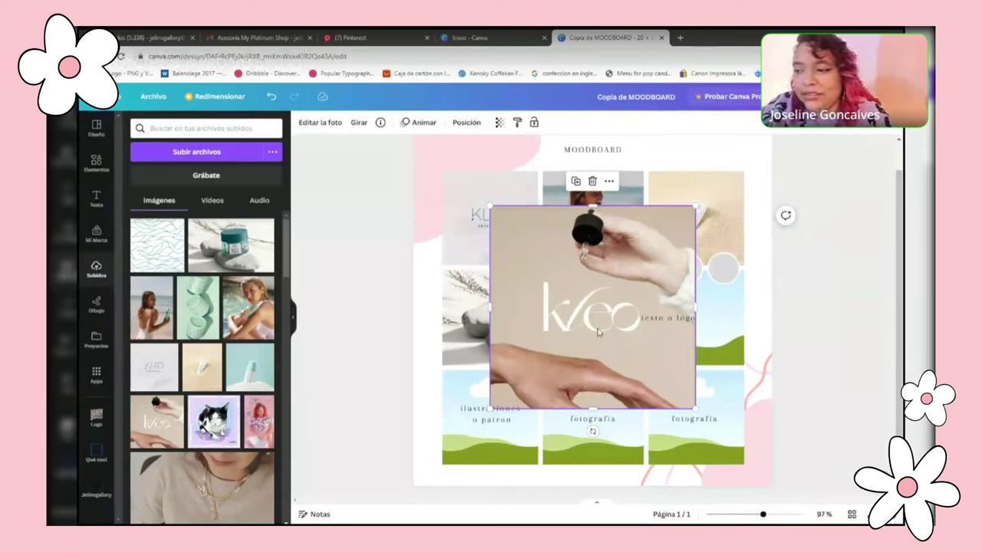
pyautogui.moveTo(583, 311); pyautogui.dragTo(647, 335)
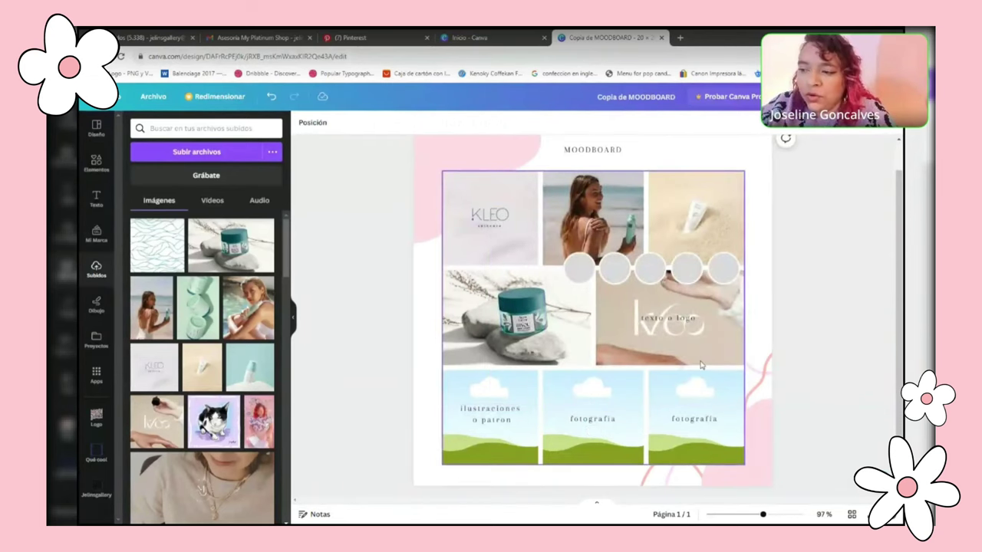
pyautogui.click(725, 311)
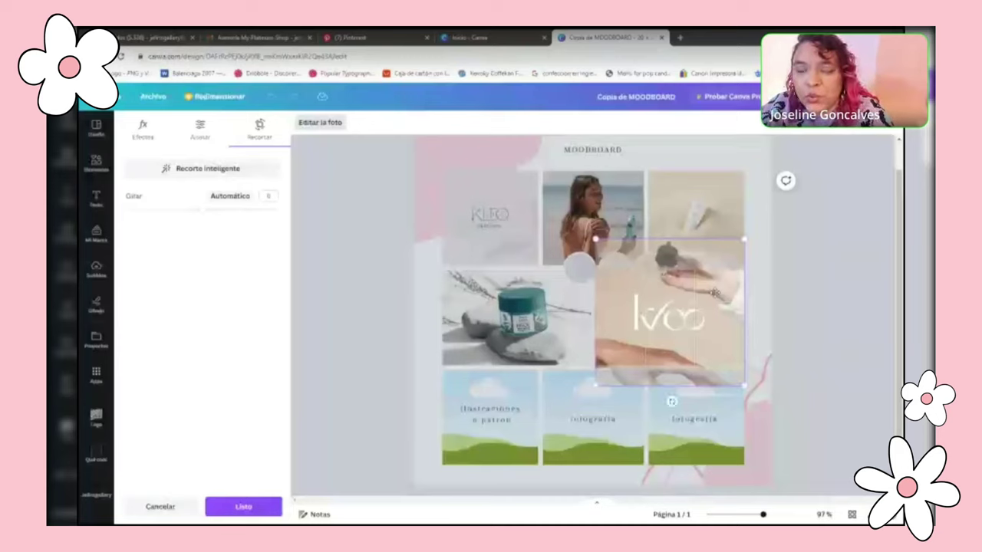
pyautogui.click(244, 507)
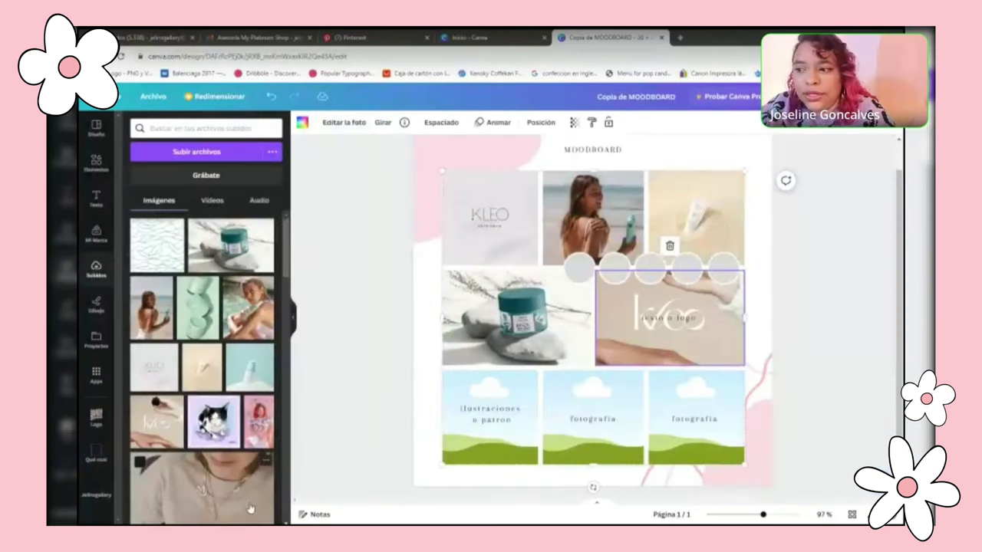
pyautogui.click(669, 317)
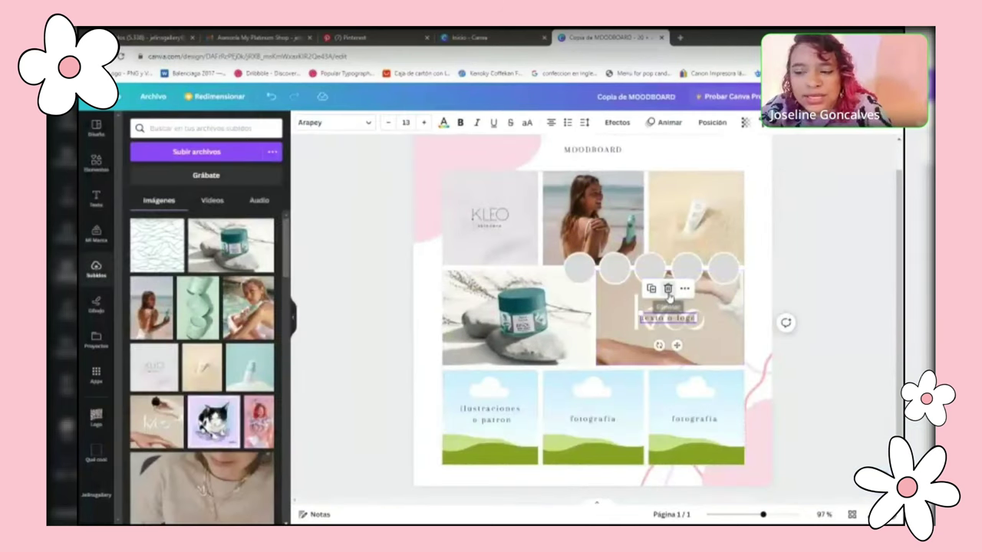
pyautogui.click(668, 289)
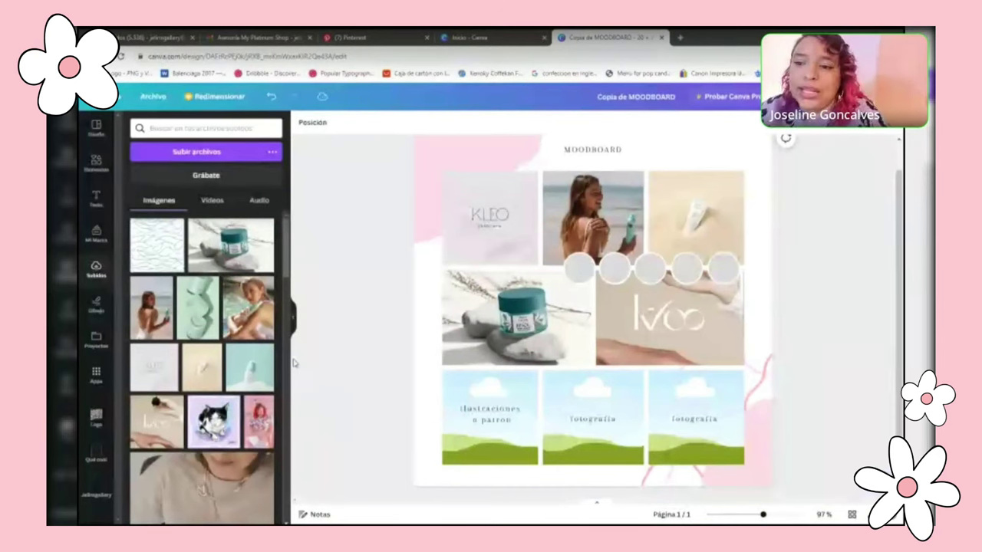
# Fill the "ilustraciones o patron" frame with the uploaded teal wave pattern, removing its placeholder label
pyautogui.click(162, 254)
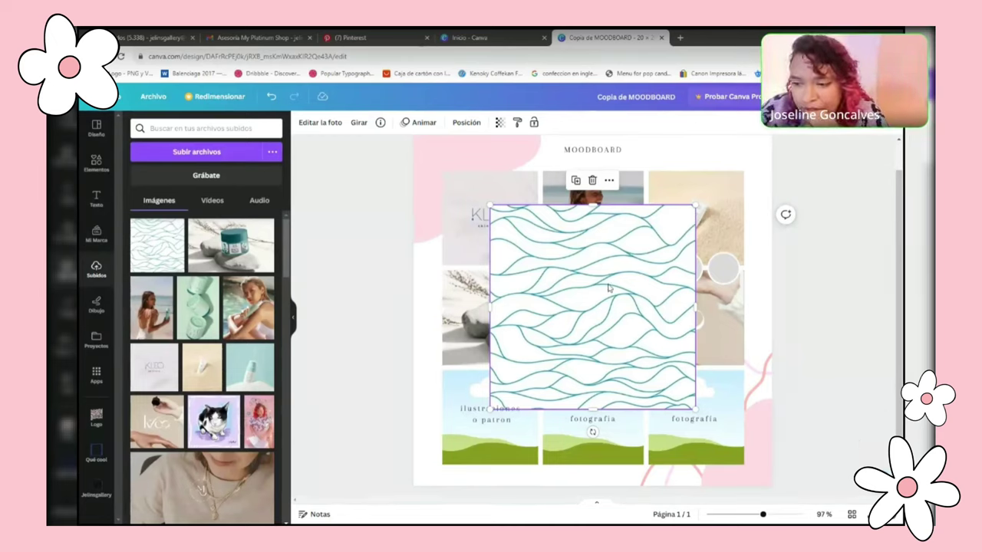
pyautogui.moveTo(608, 288); pyautogui.dragTo(499, 415)
pyautogui.click(499, 412)
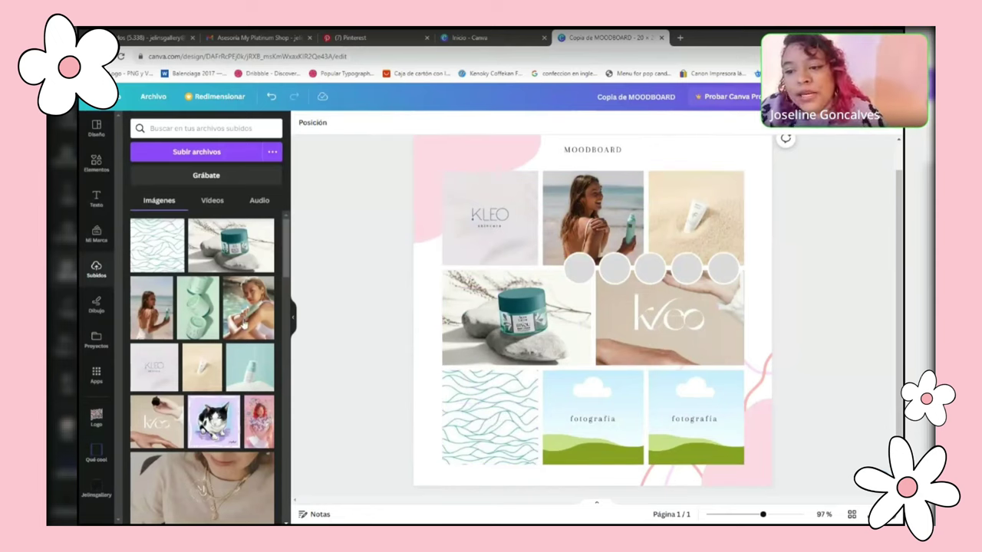
# Place the uploaded photo of the woman in the pool in the bottom row's middle frame and delete its "fotografía" label
pyautogui.click(240, 320)
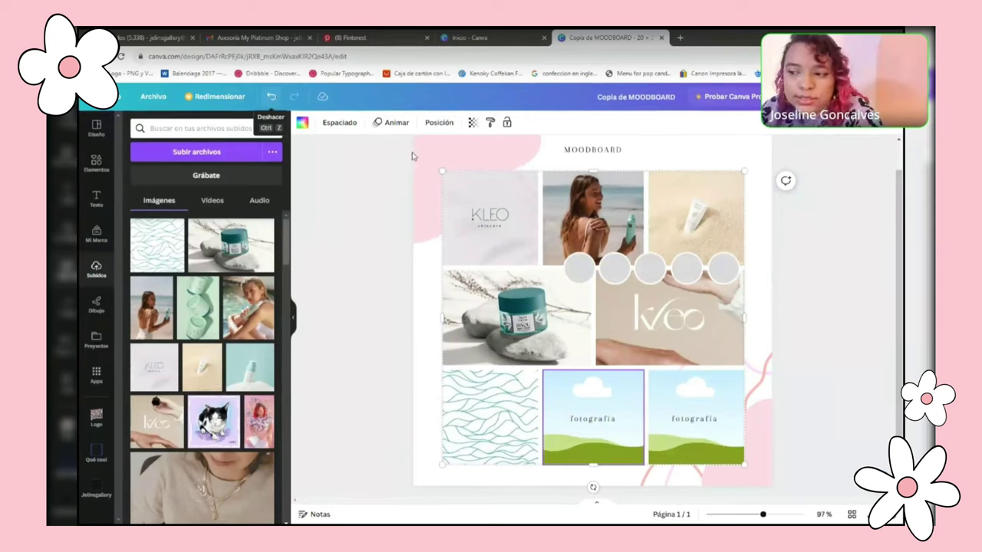
pyautogui.click(271, 96)
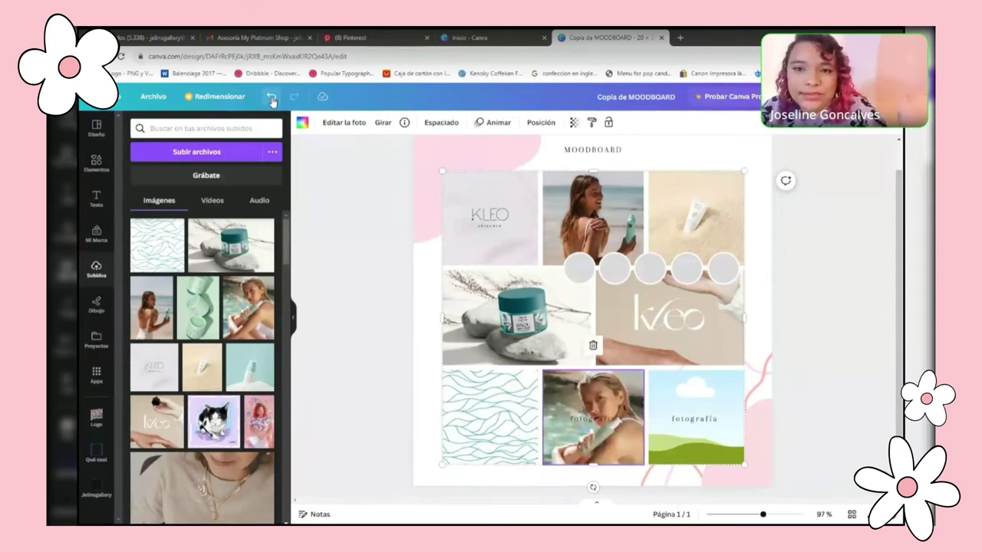
pyautogui.click(611, 423)
pyautogui.press('Delete')
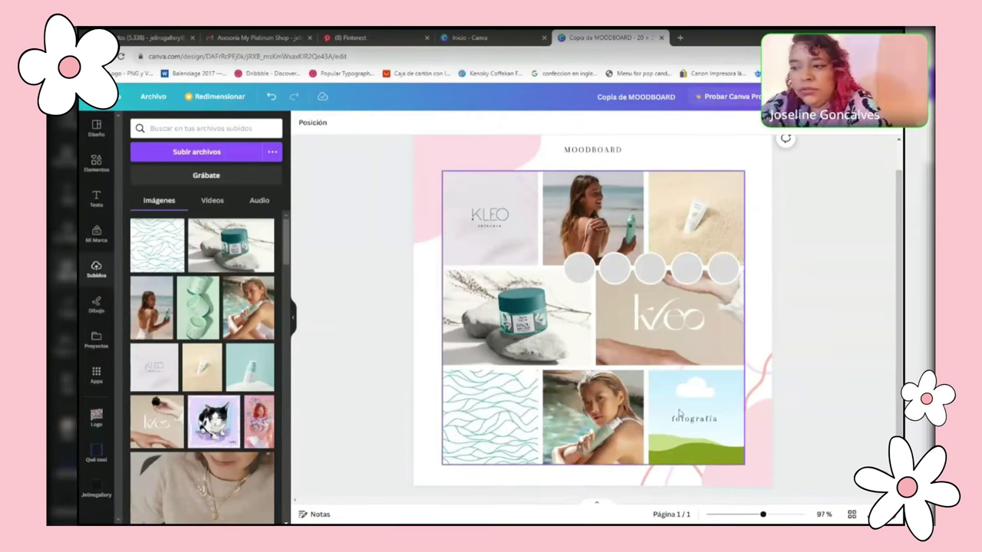
pyautogui.click(314, 297)
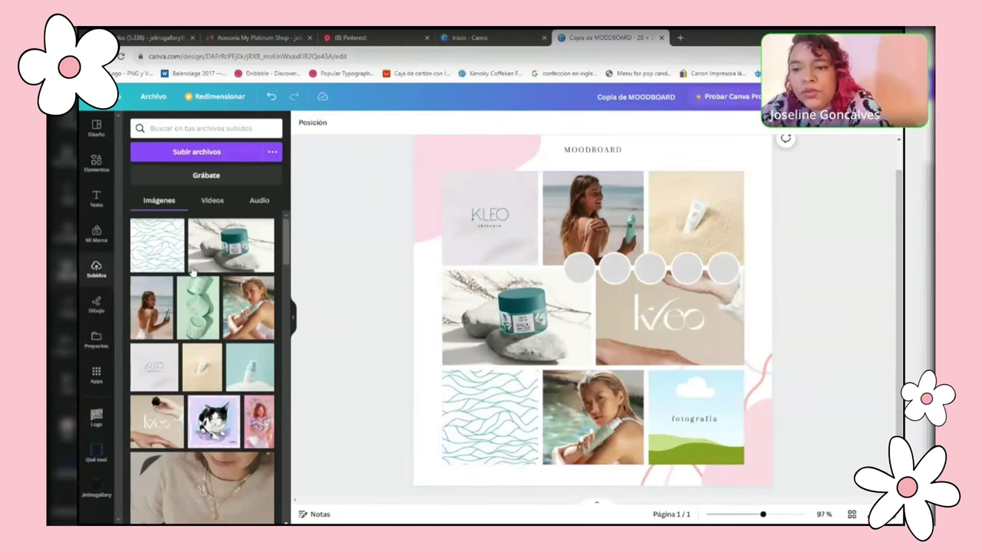
# Place the uploaded turquoise bottle photo in the bottom row's last frame and delete its "fotografía" label
pyautogui.click(248, 376)
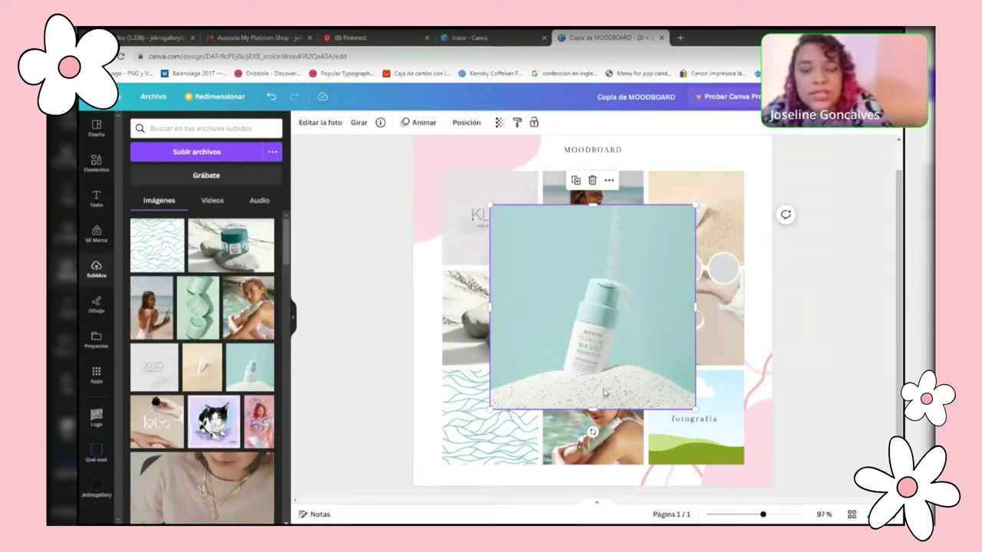
pyautogui.moveTo(605, 393); pyautogui.dragTo(721, 443)
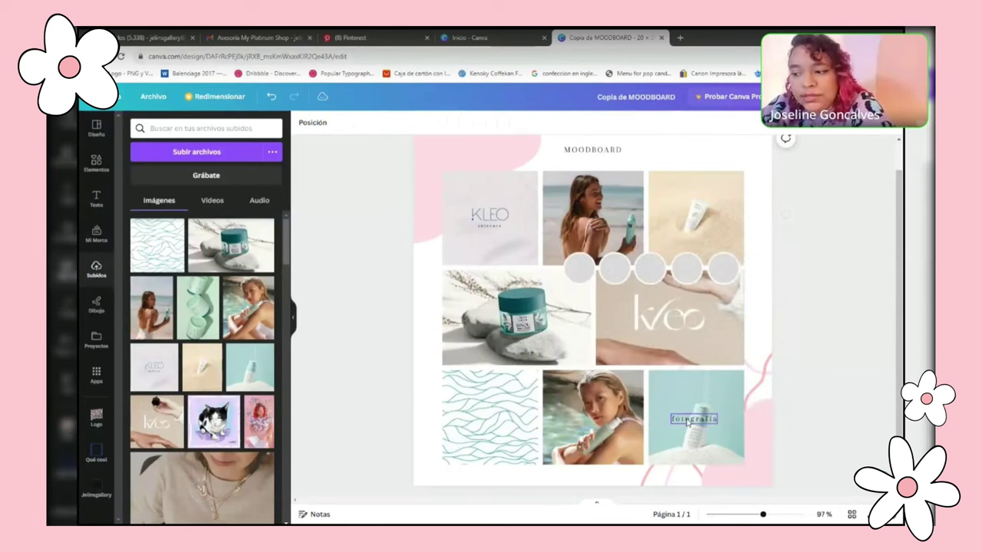
pyautogui.doubleClick(736, 434)
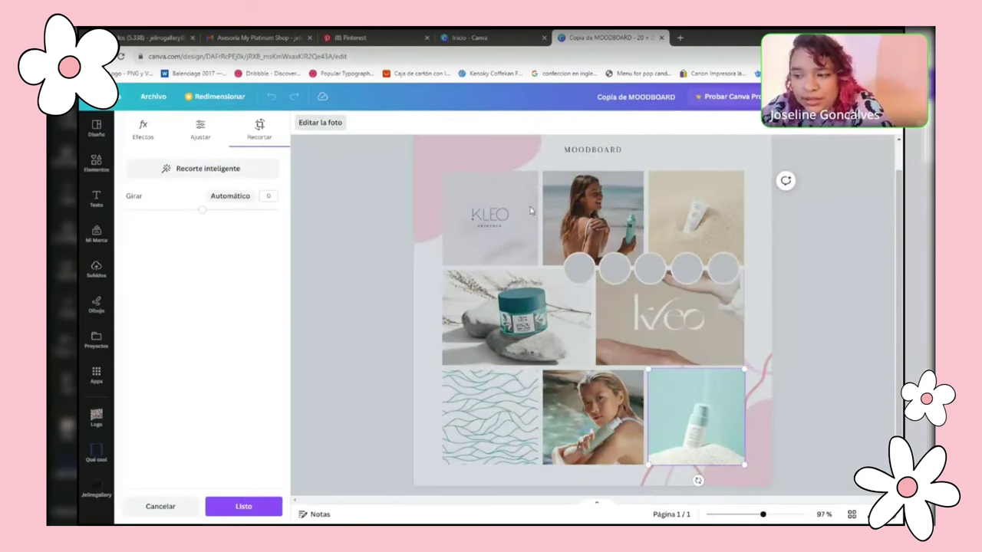
pyautogui.click(253, 507)
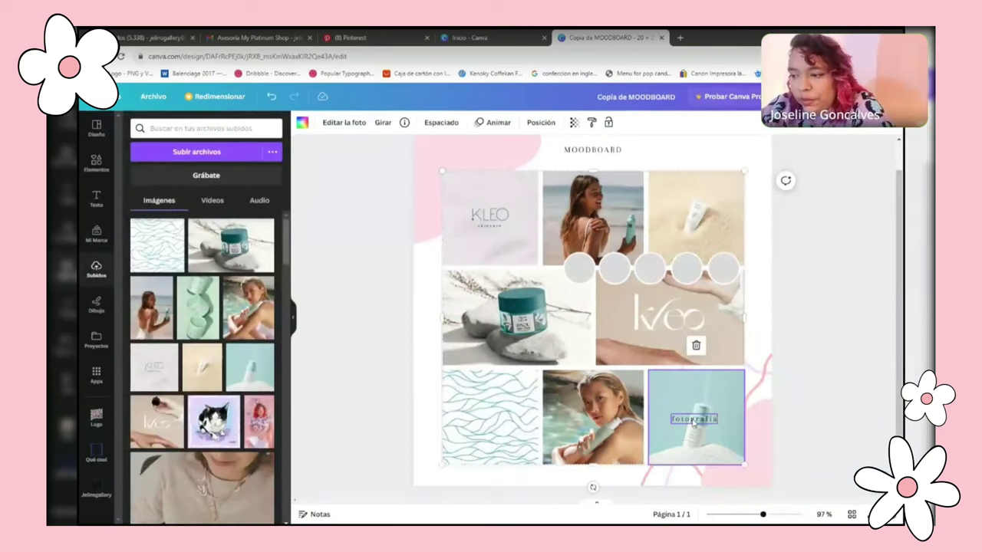
pyautogui.click(693, 420)
pyautogui.press('Delete')
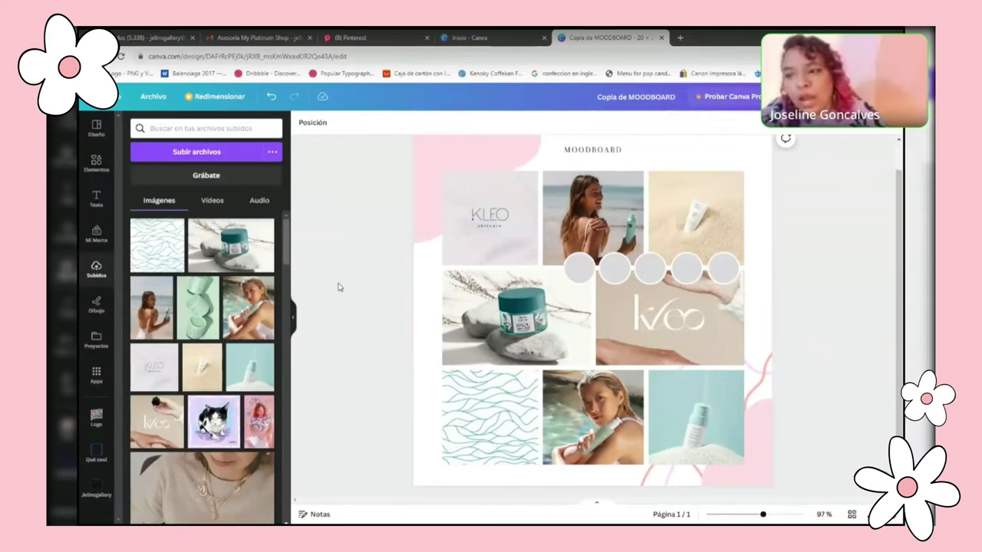
# Color the first palette circle light aqua, taken from the turquoise bottle photo's color palette
pyautogui.click(580, 270)
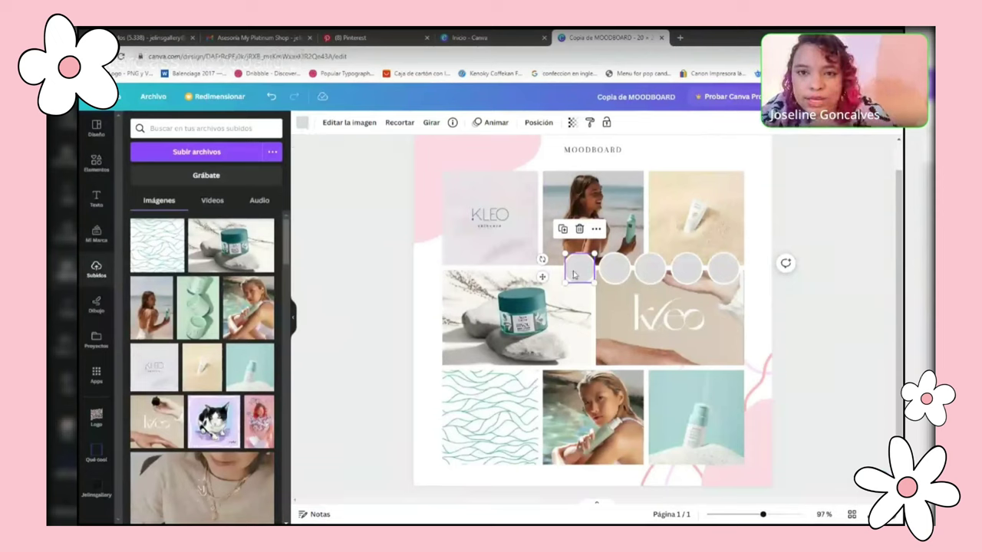
pyautogui.click(303, 128)
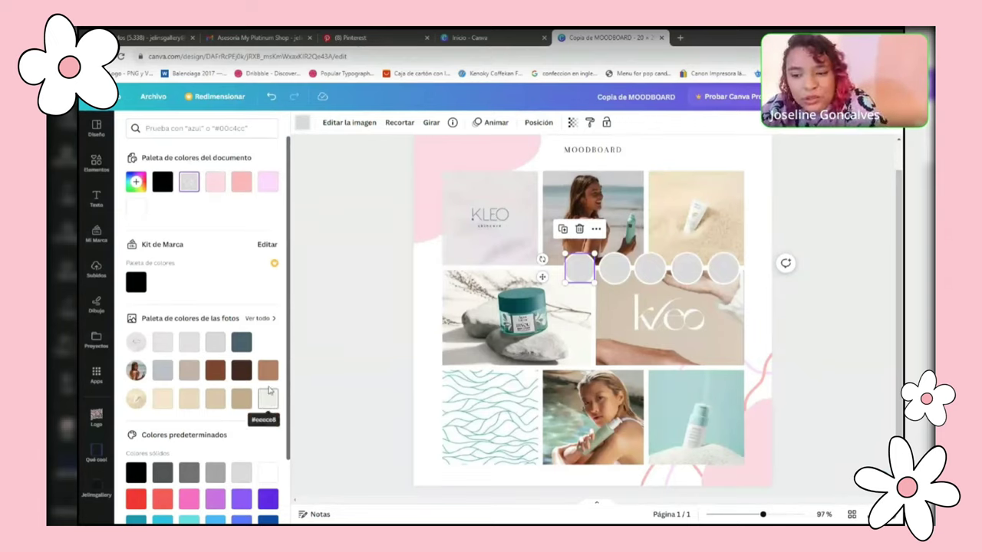
pyautogui.click(261, 318)
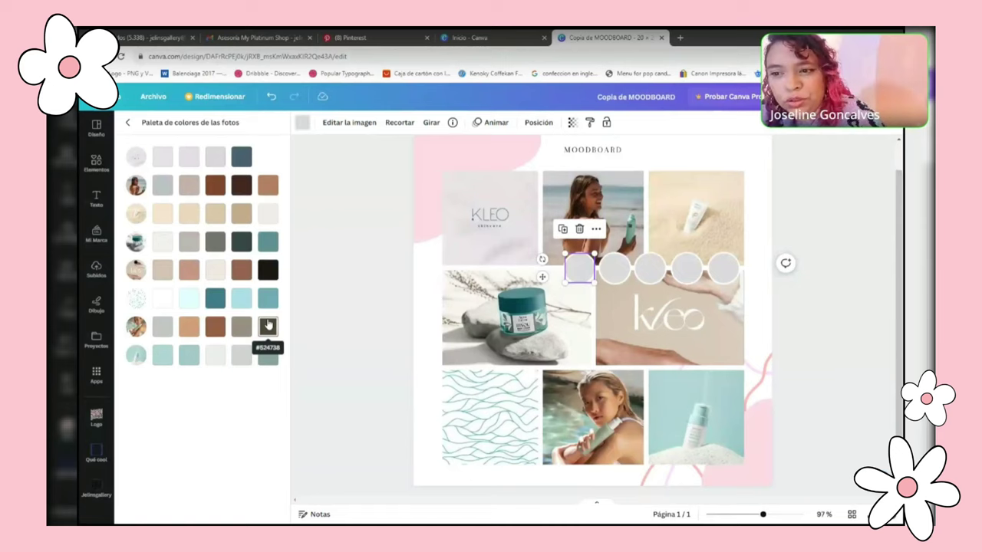
pyautogui.click(128, 123)
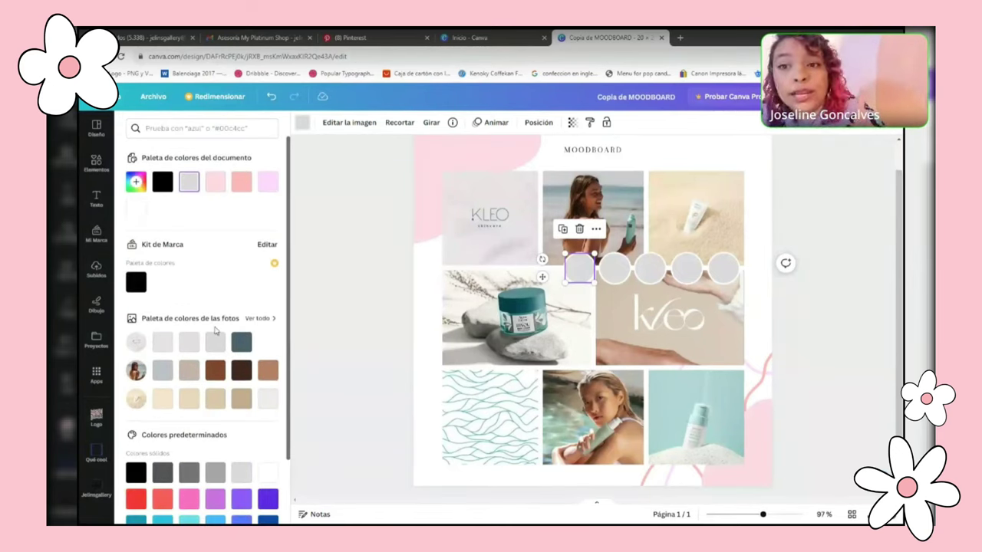
pyautogui.click(256, 321)
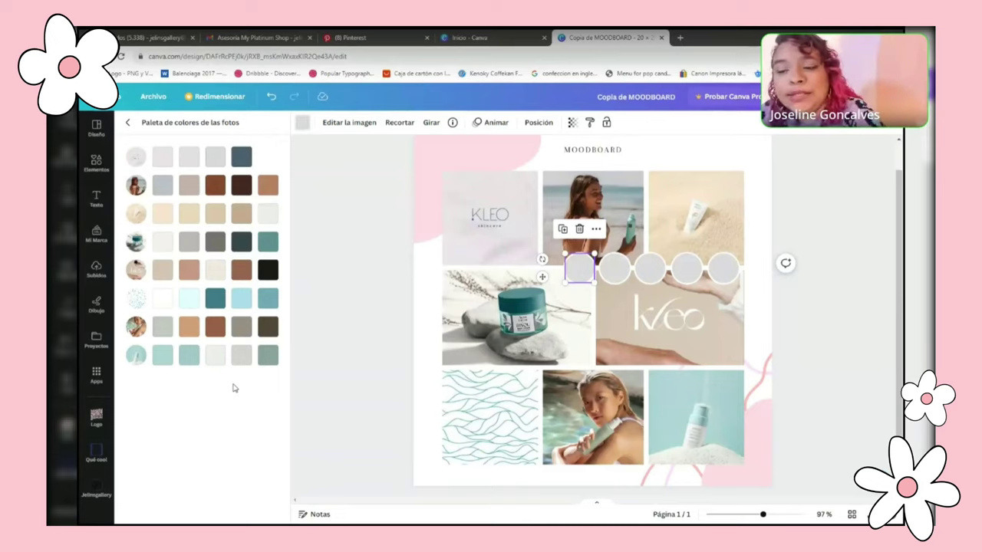
pyautogui.click(189, 356)
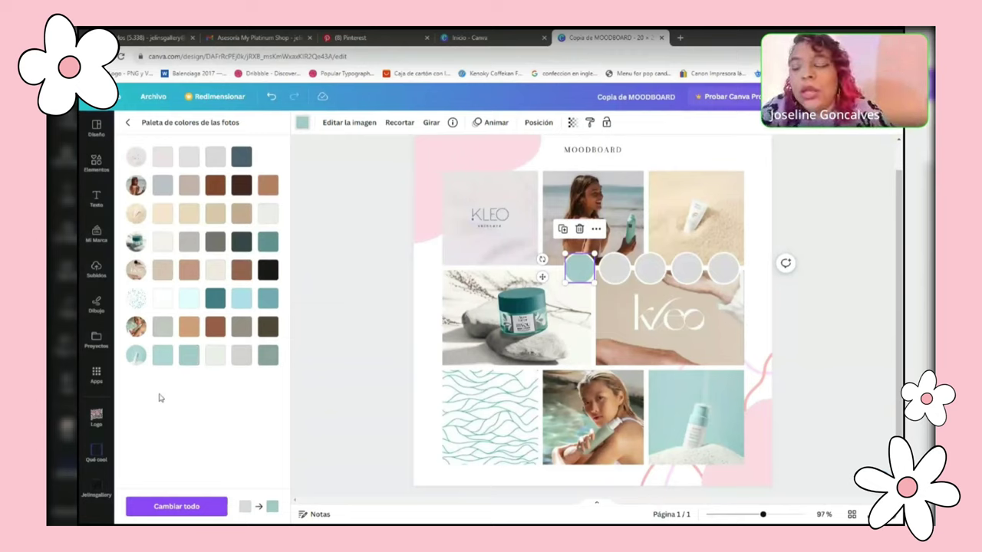
# Color the second palette circle teal, the third sand beige and the fourth reddish brown, using the photo color palettes
pyautogui.click(614, 269)
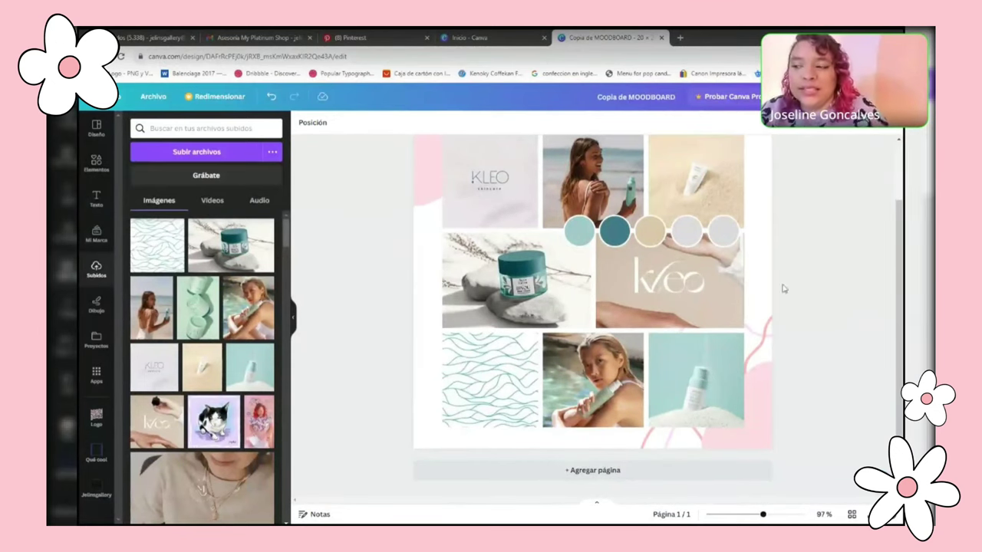
pyautogui.click(688, 236)
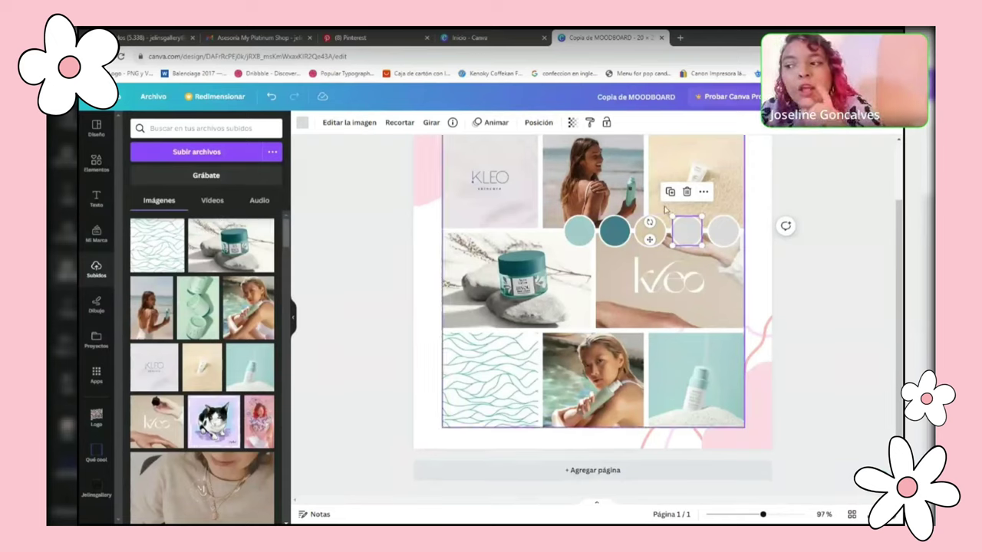
pyautogui.click(302, 124)
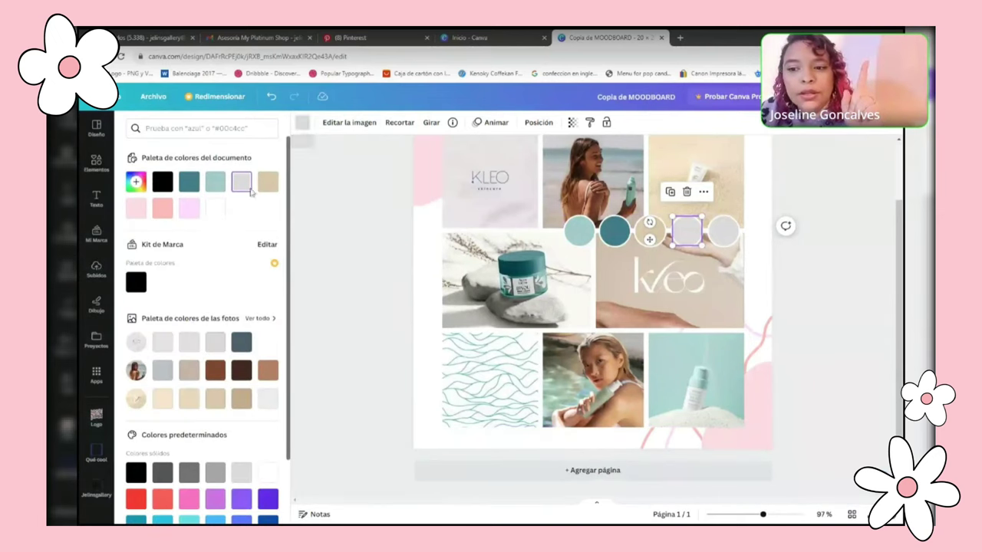
pyautogui.click(262, 321)
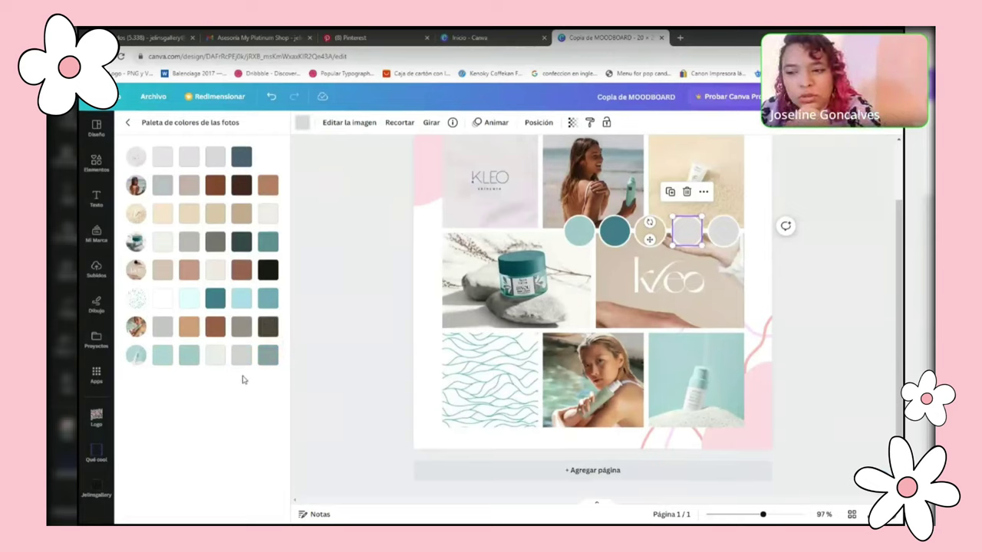
pyautogui.click(242, 272)
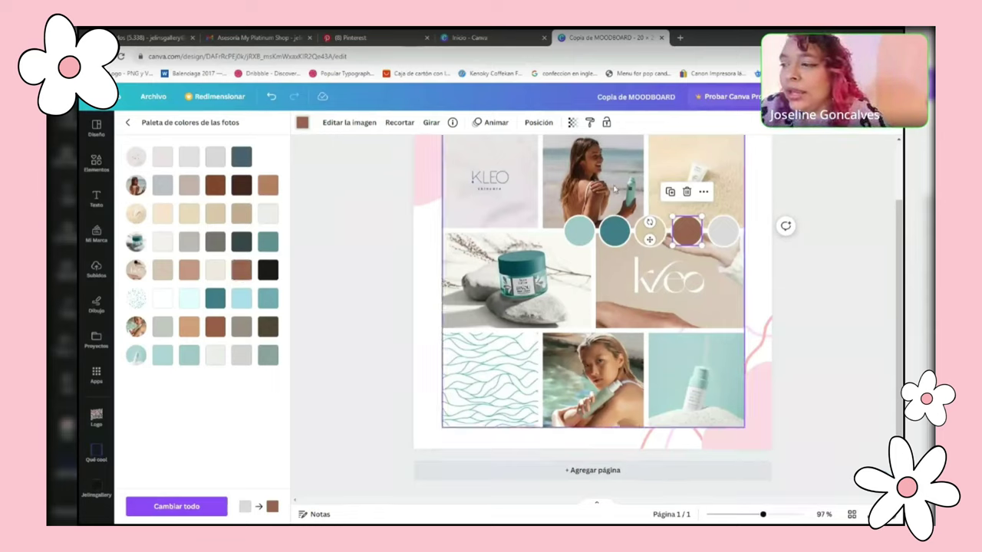
# Color the fifth palette circle off-white #f1efea from the cream jar photo's palette
pyautogui.click(724, 230)
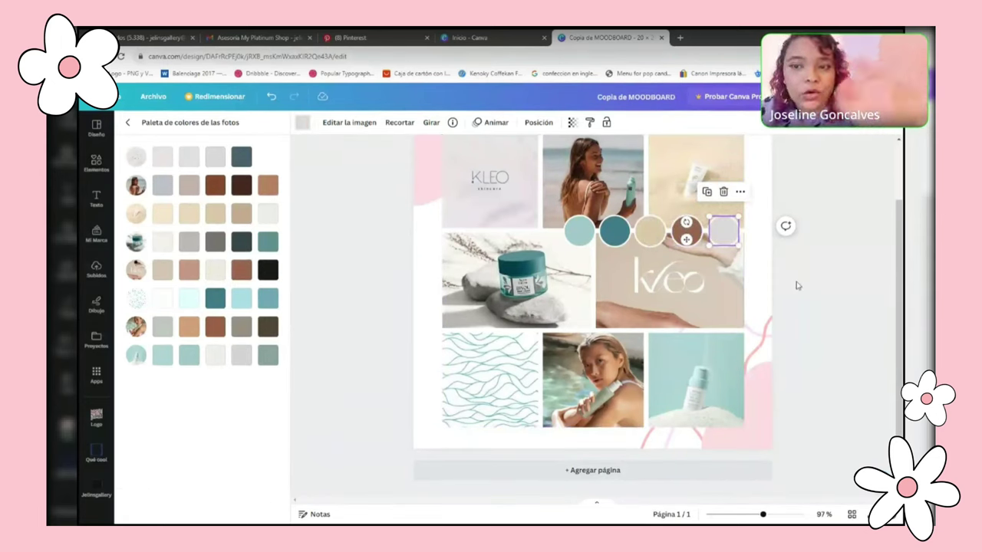
pyautogui.click(163, 244)
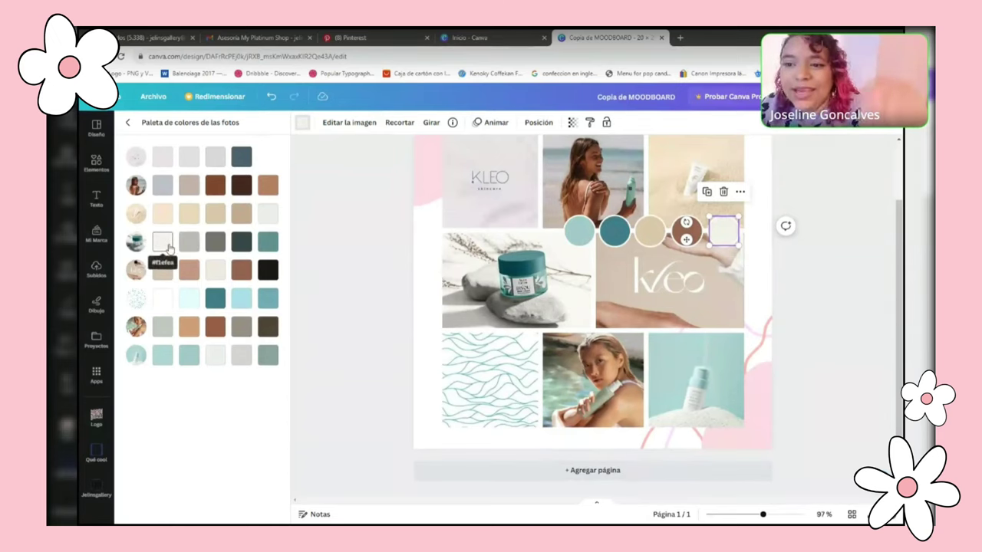
pyautogui.press('Escape')
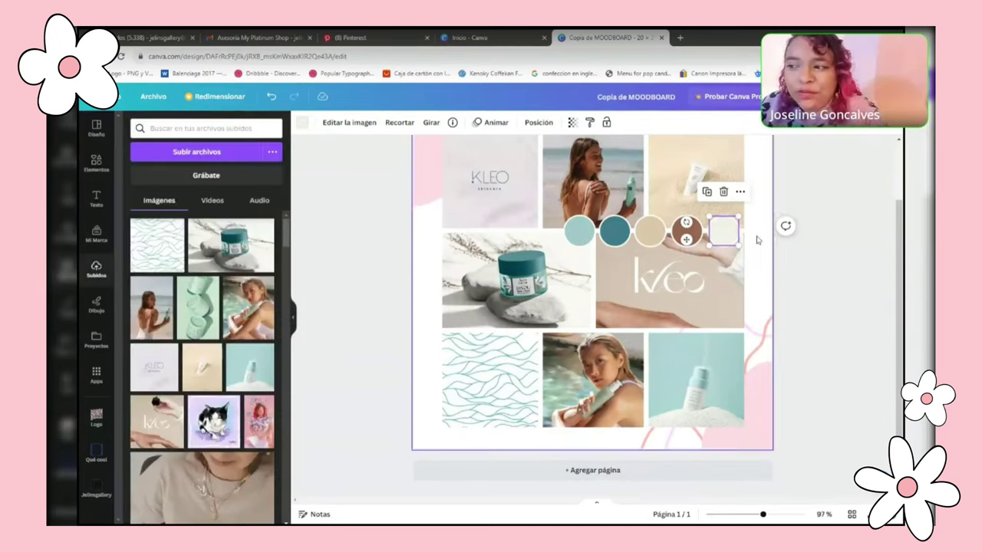
pyautogui.click(827, 266)
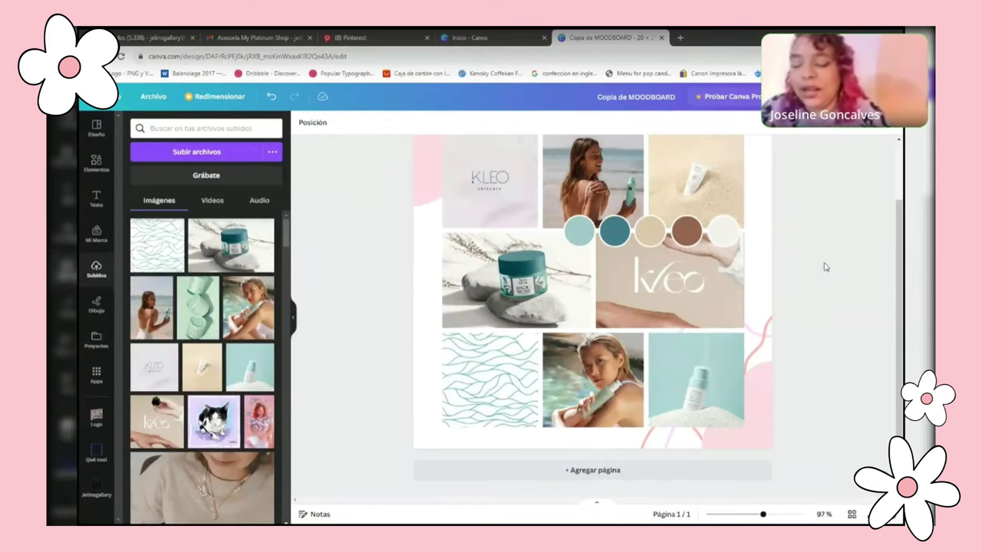
# Recolor the pink decorative shape in the moodboard's upper-left corner to the palette's light aqua
pyautogui.scroll(1, 825, 266)
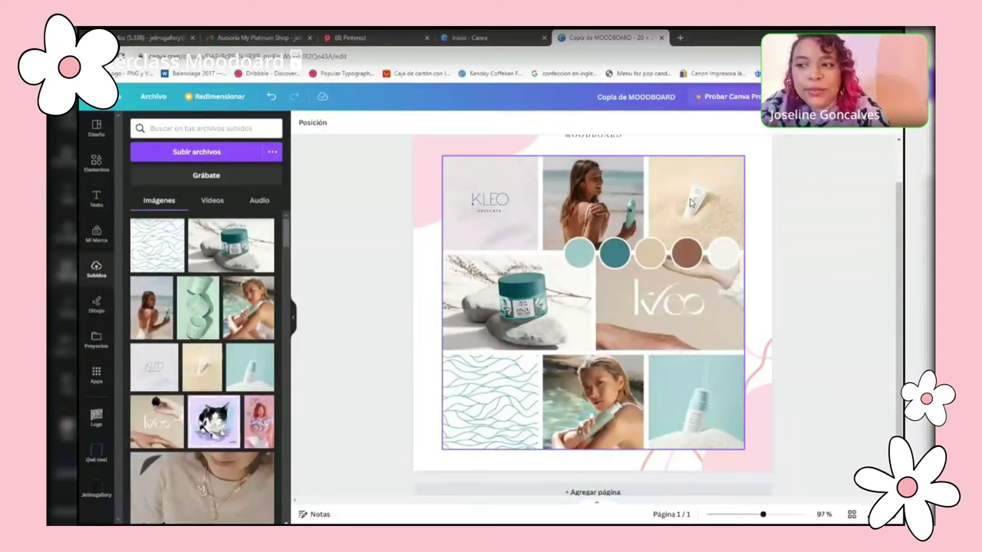
pyautogui.scroll(1, 488, 183)
pyautogui.click(488, 183)
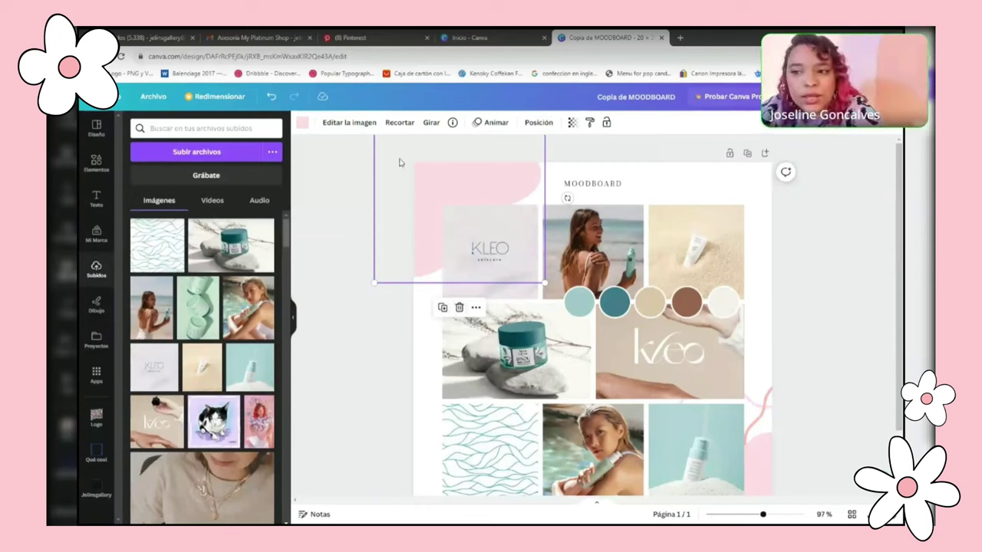
pyautogui.click(303, 123)
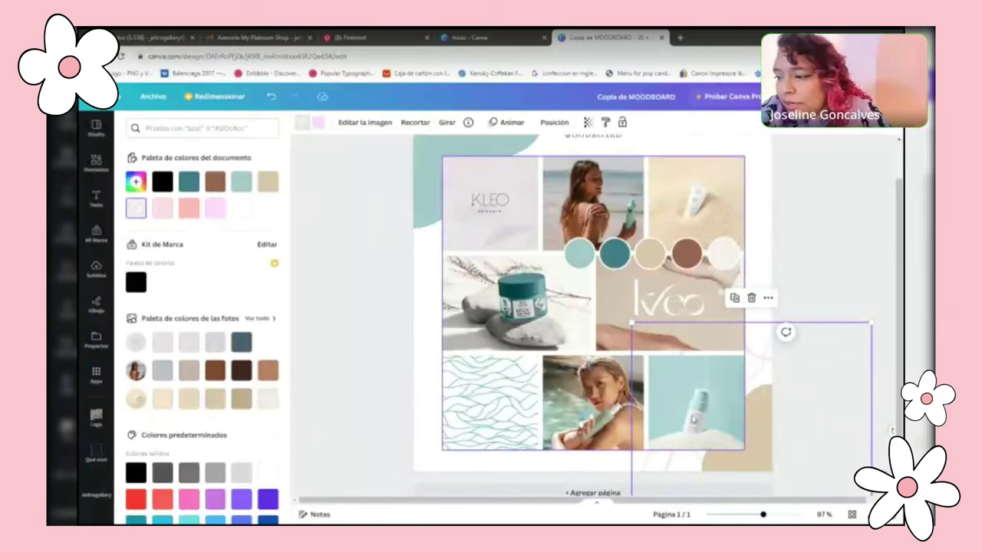
# Nudge the decorative line shape in the moodboard's lower-right corner and recolor its pink lines to the palette's light aqua
pyautogui.moveTo(672, 461); pyautogui.dragTo(662, 463)
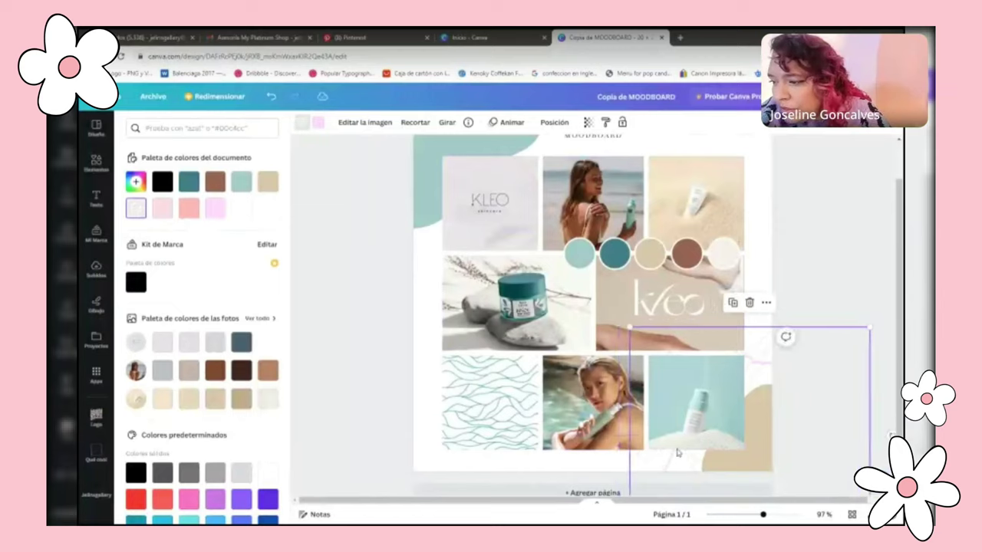
pyautogui.moveTo(772, 370); pyautogui.dragTo(769, 359)
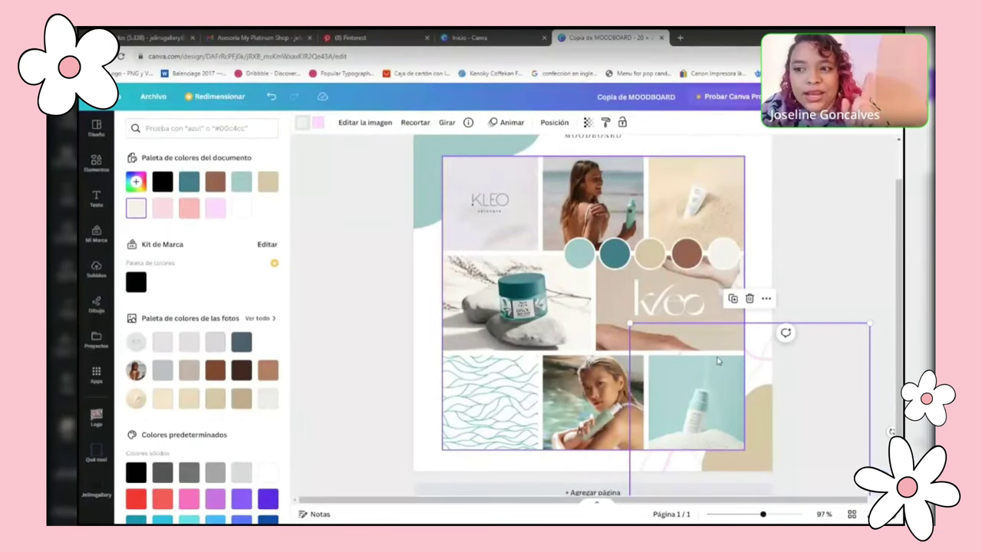
pyautogui.click(318, 123)
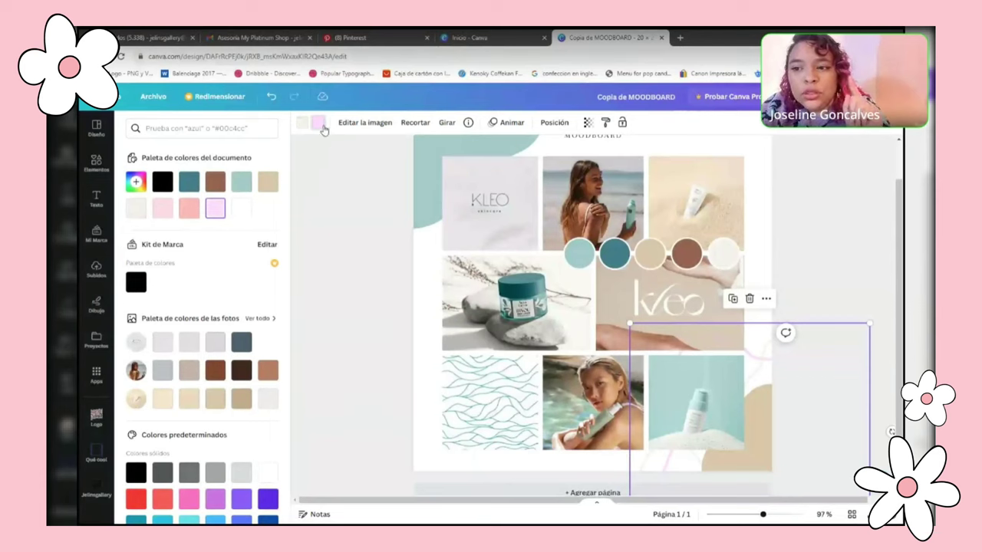
pyautogui.click(320, 124)
pyautogui.click(315, 125)
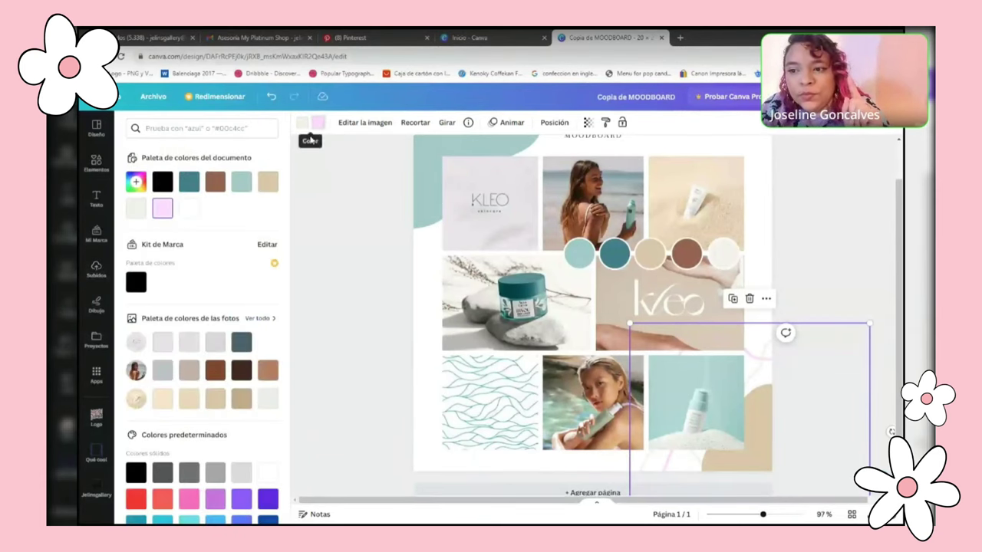
pyautogui.click(238, 187)
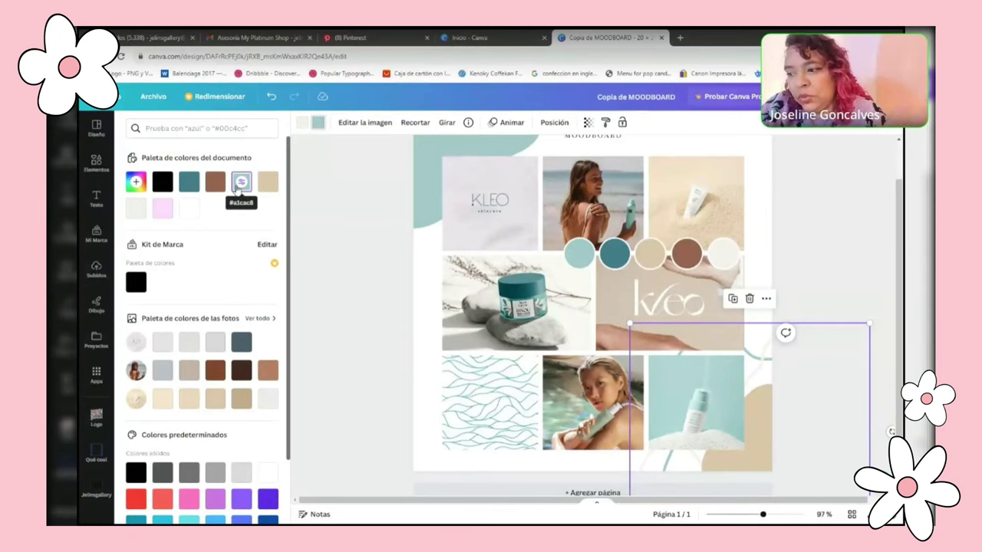
pyautogui.click(349, 214)
# Add a text box over the moodboard and replace its placeholder with brand keywords on separate lines, including Calma and Playa
pyautogui.moveTo(899, 280); pyautogui.dragTo(904, 251)
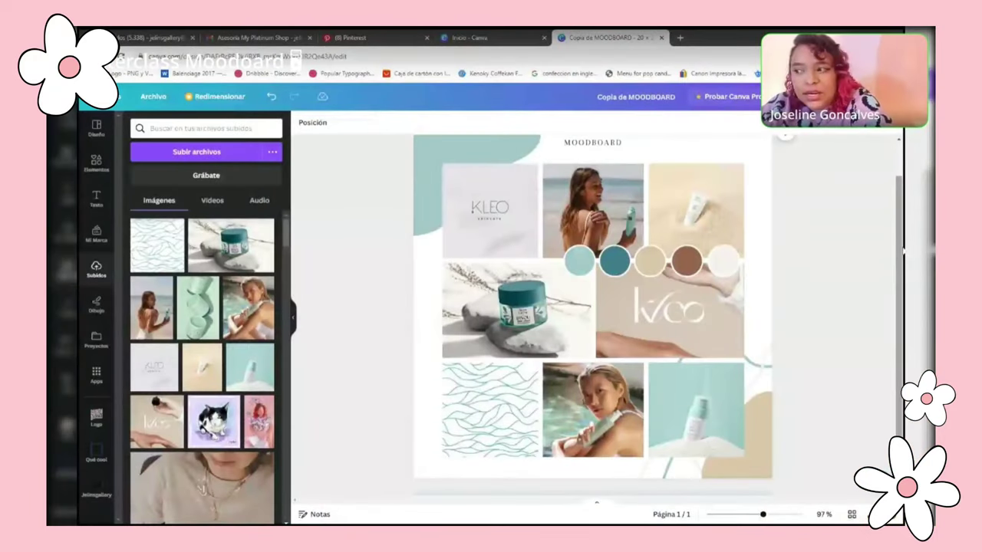
pyautogui.scroll(1, 904, 253)
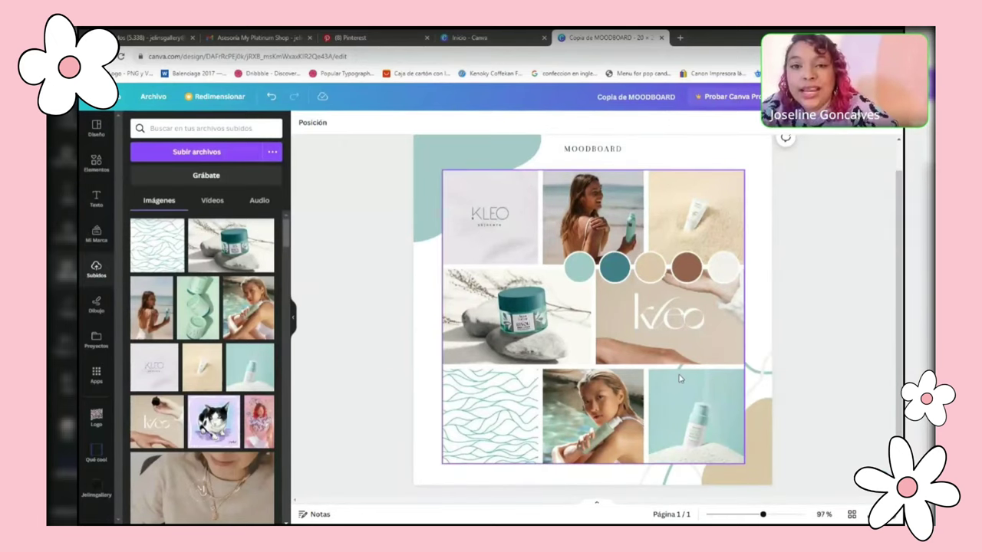
pyautogui.click(98, 201)
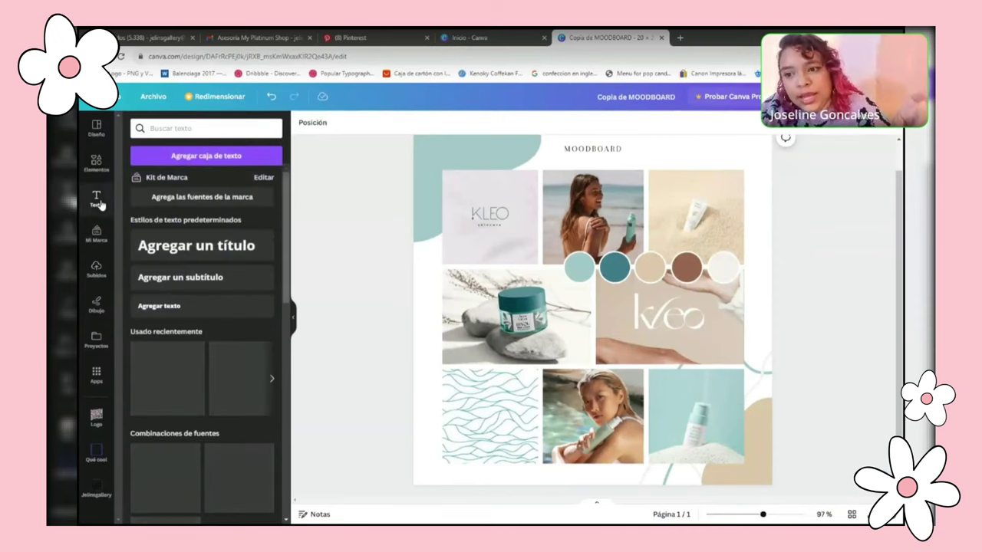
pyautogui.click(213, 163)
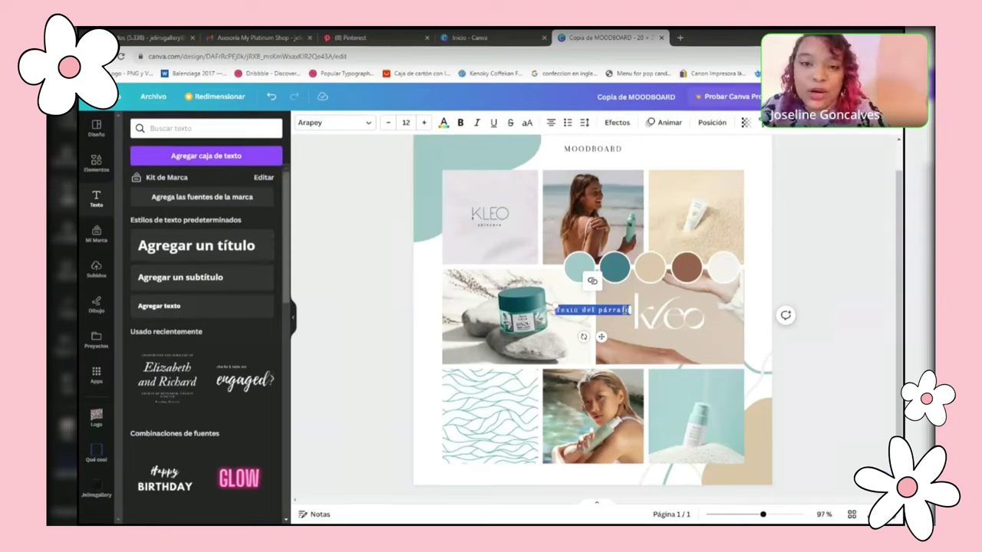
pyautogui.press('BackSpace')
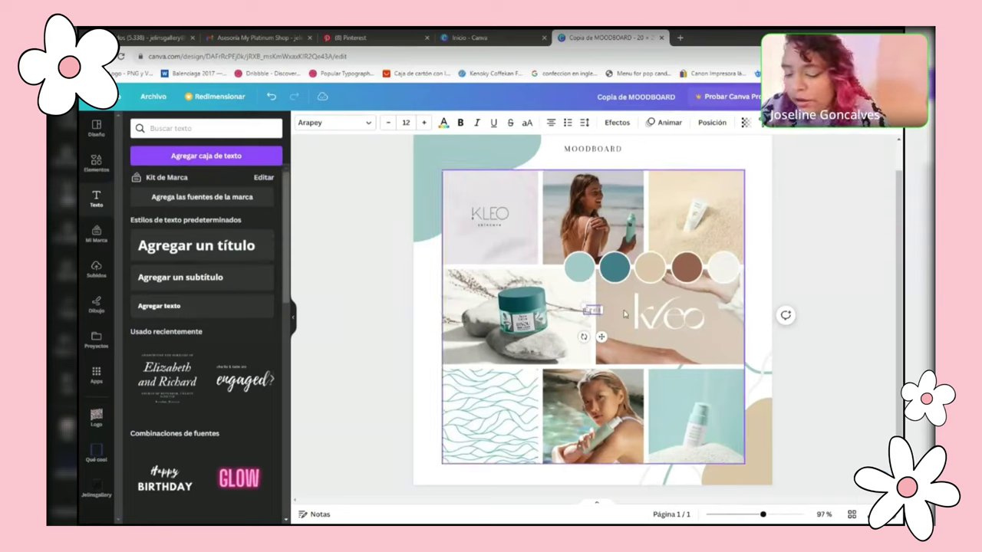
pyautogui.write('Agua Calma')
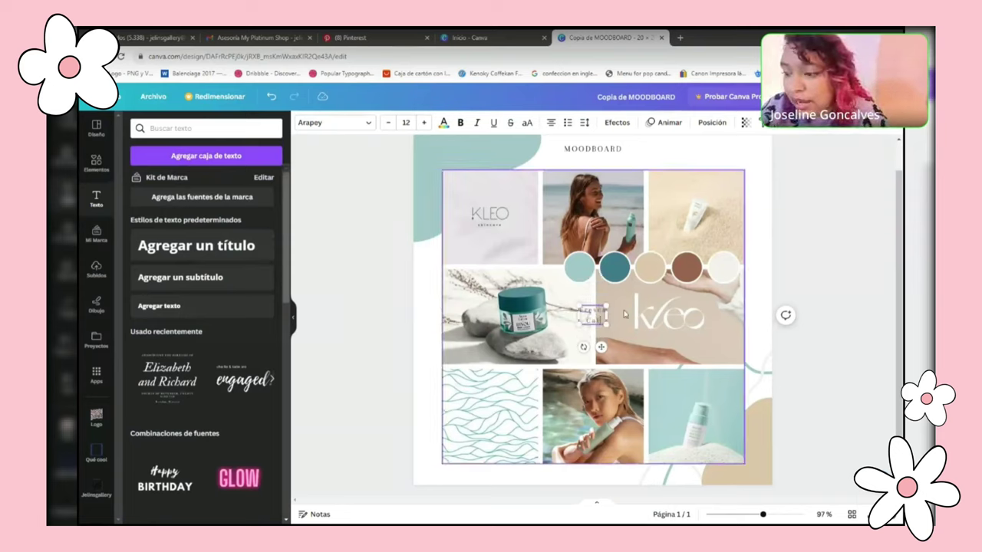
pyautogui.write(' Playa')
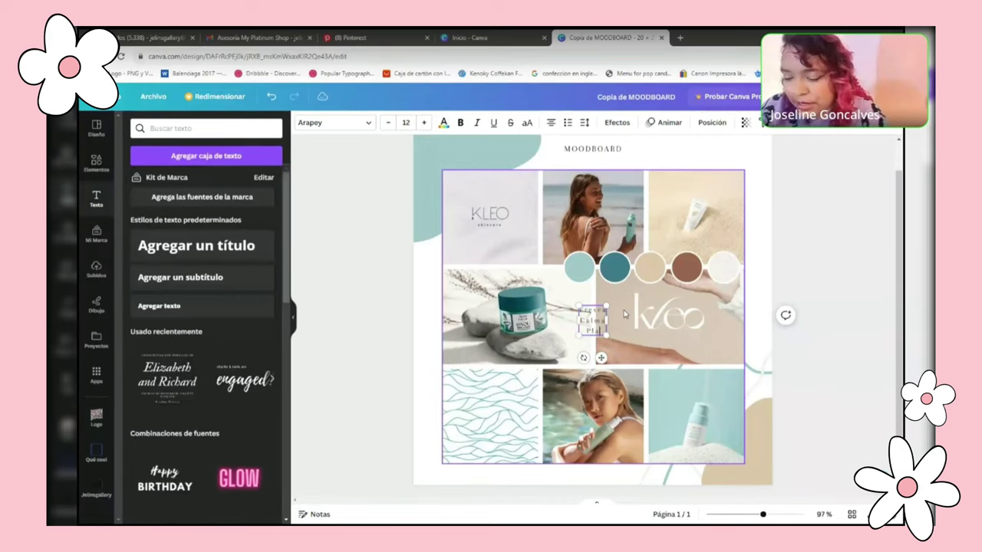